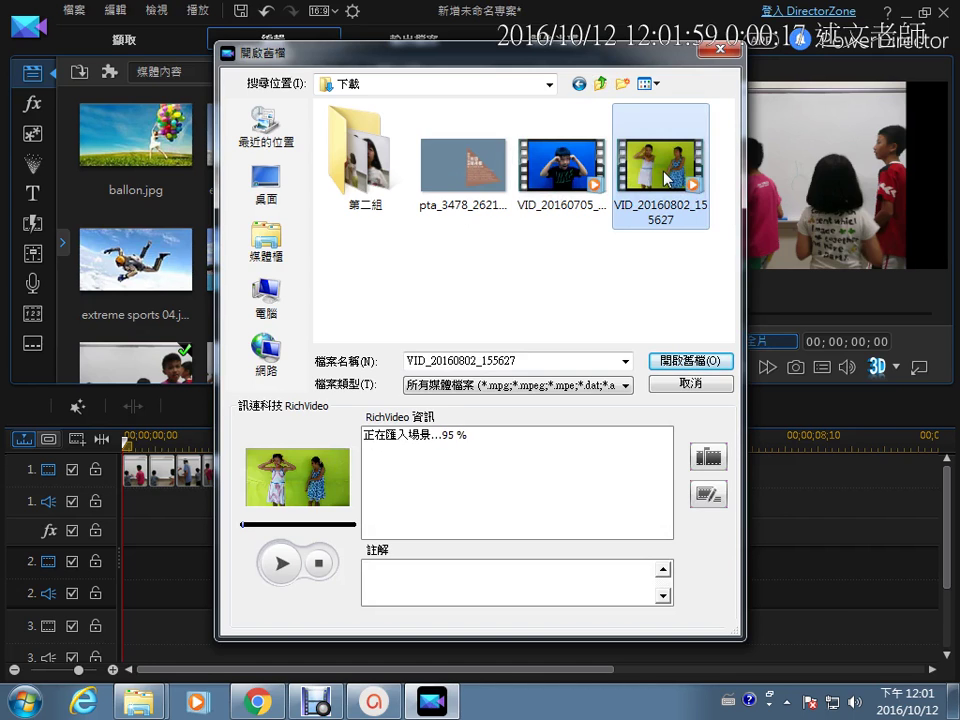
- Import the video VID_20160705_164943 from the 下載 folder into the media library and enable shadow files for it
click(600, 195)
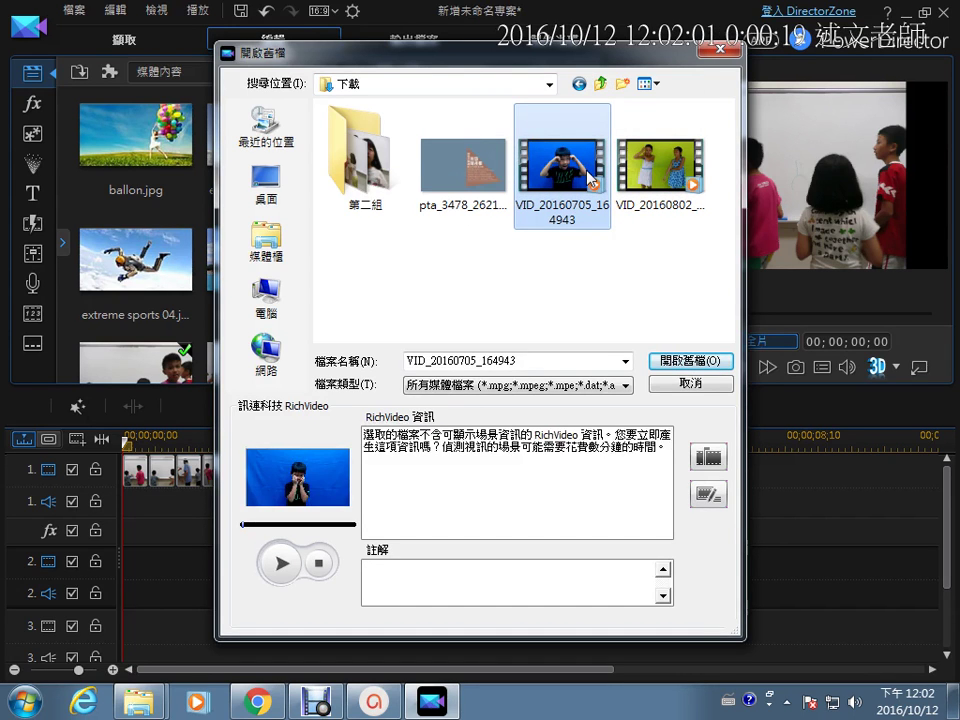
click(668, 366)
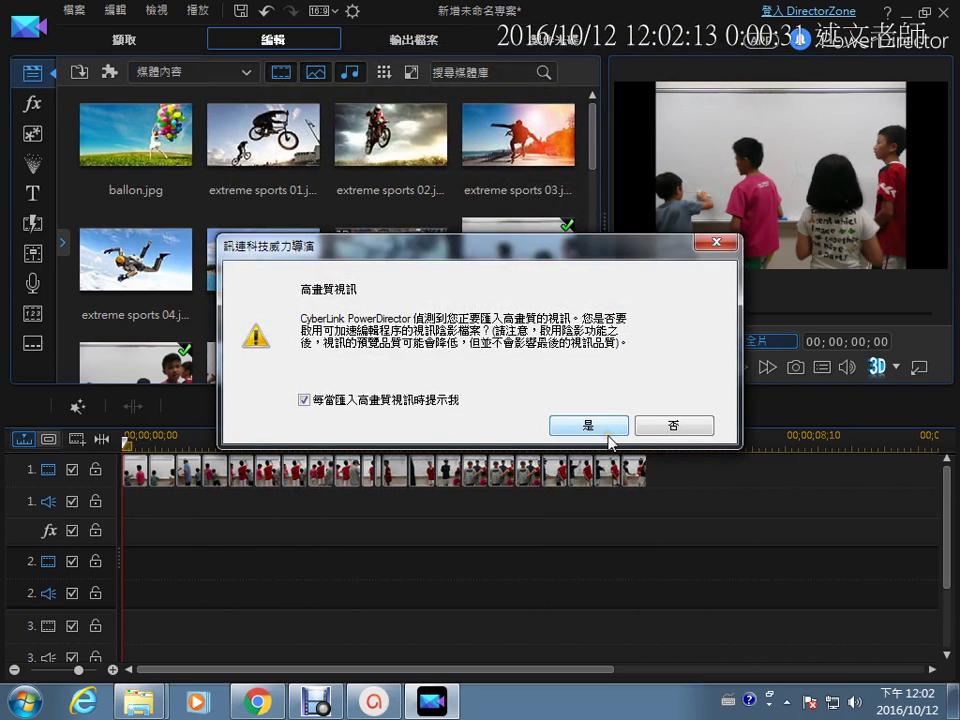
drag(577, 245, 567, 192)
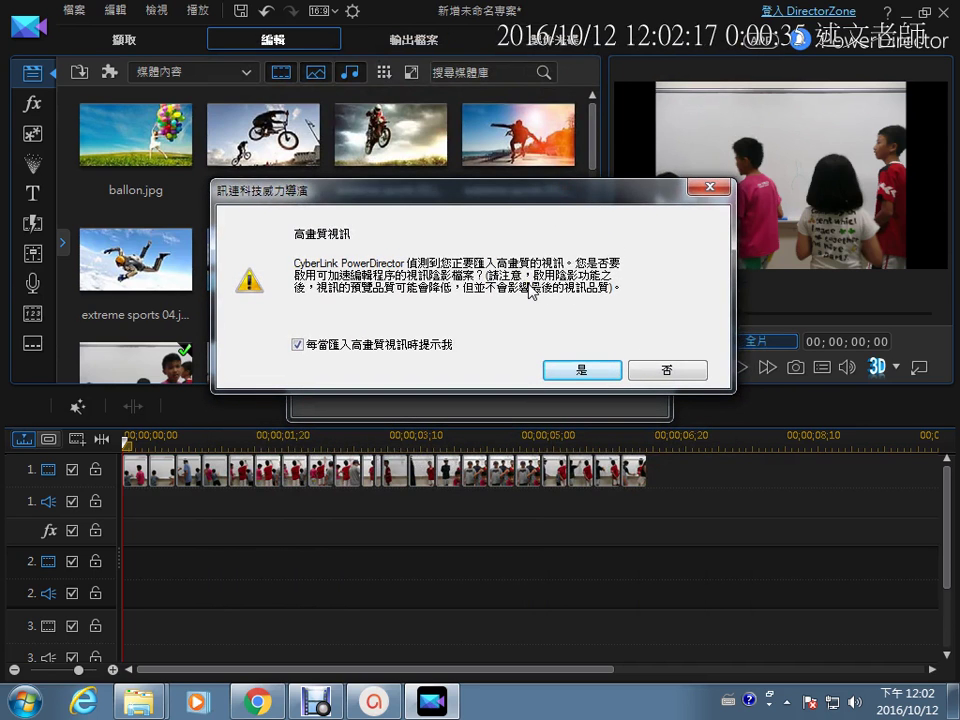
click(576, 371)
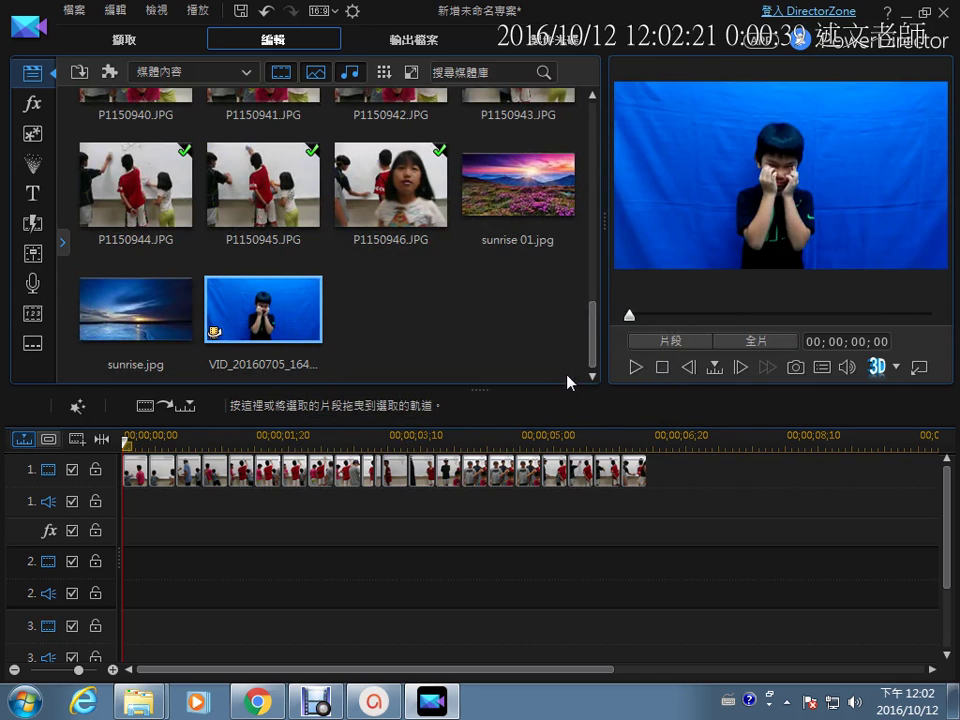
- Place the imported video at the start of track 2, accepting the frame rate conflict, and shrink it into the lower-right area of the picture
drag(289, 326, 122, 553)
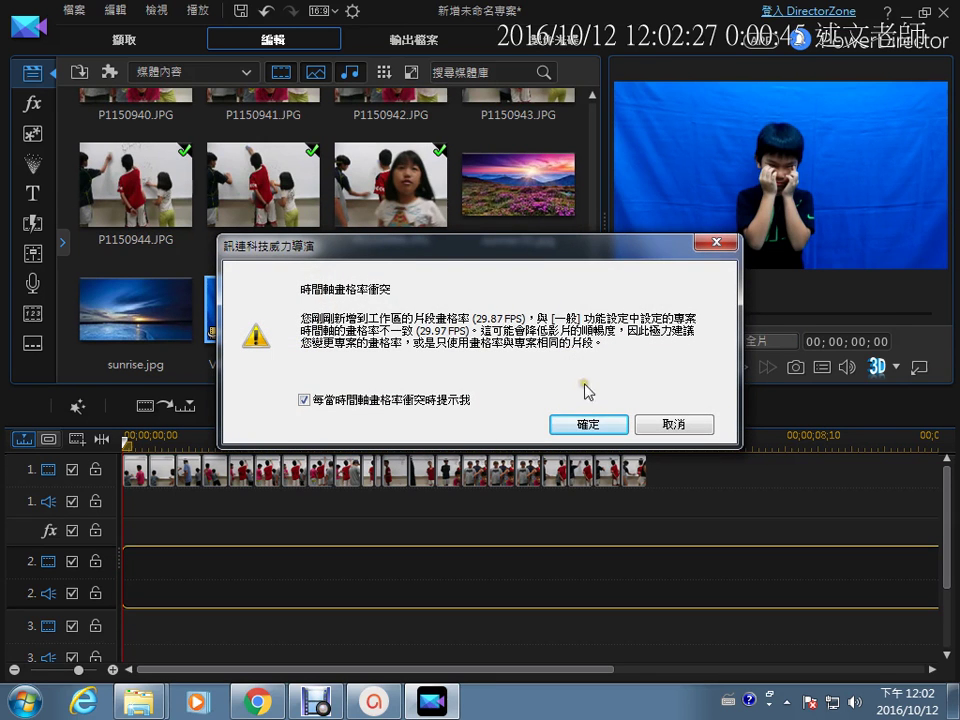
click(587, 427)
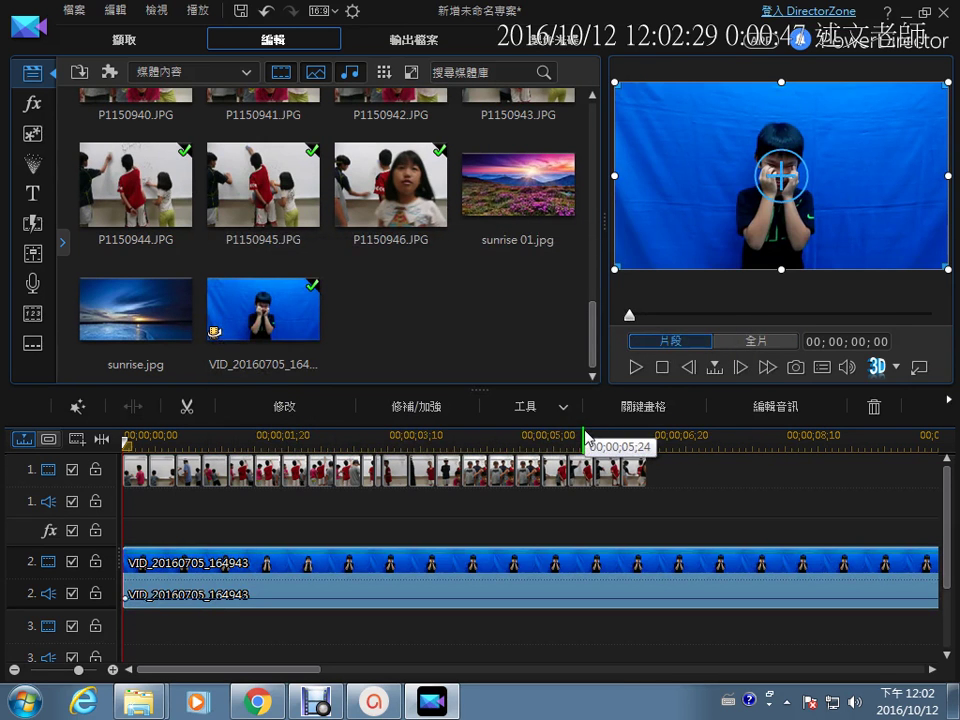
drag(675, 157, 711, 259)
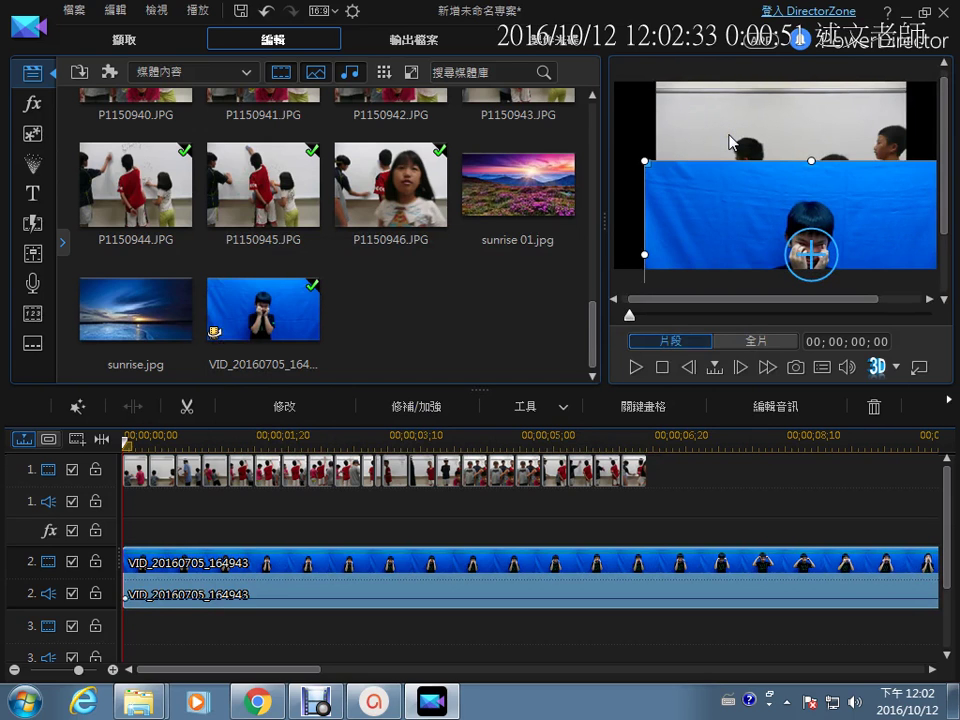
drag(651, 148, 781, 222)
drag(834, 254, 760, 171)
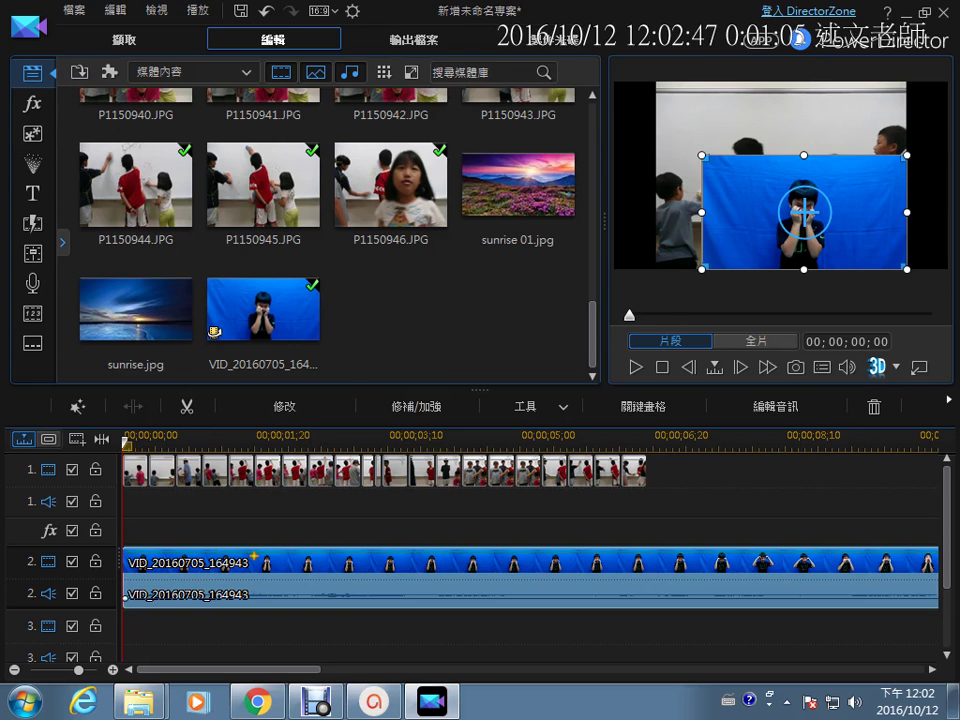
drag(260, 576, 294, 536)
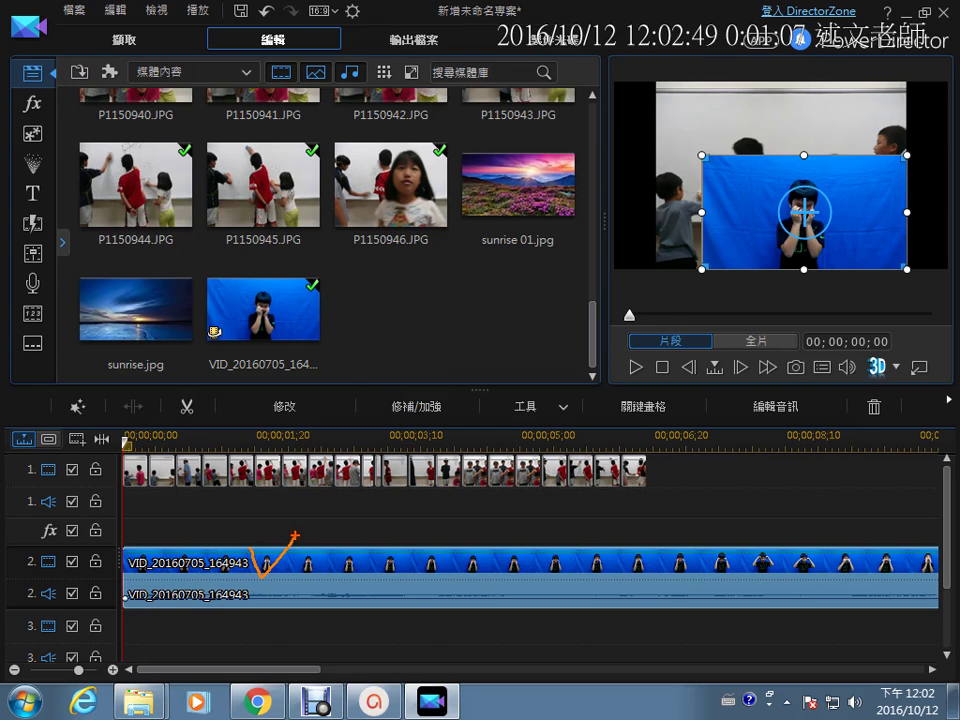
mouse_move(262, 420)
mouse_down()
mouse_move(300, 369)
mouse_move(316, 401)
mouse_move(281, 440)
mouse_up()
key(Escape)
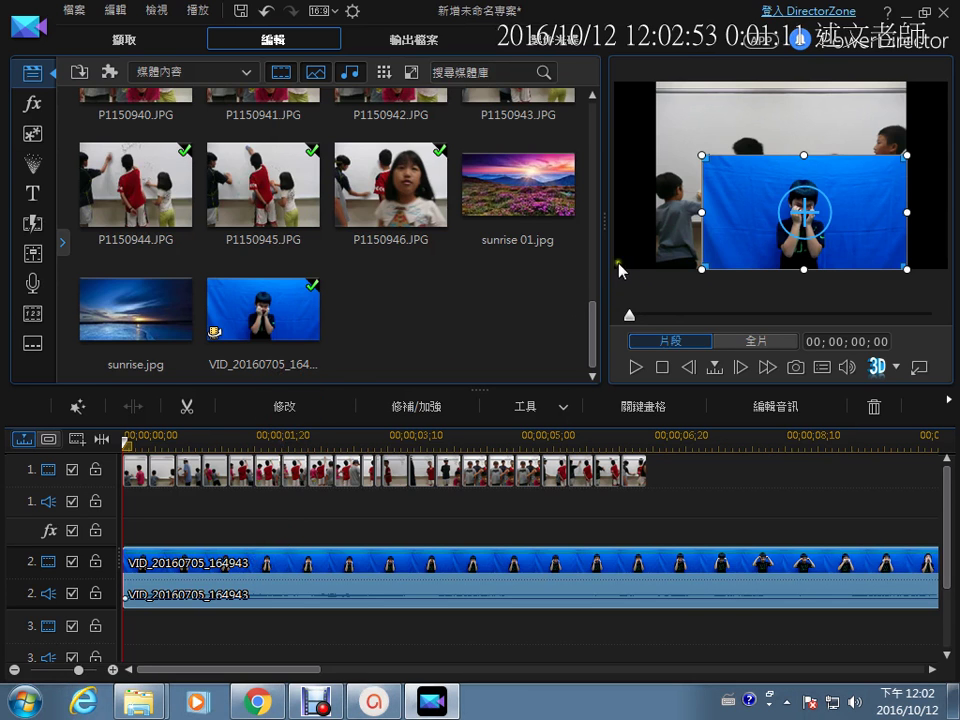
- Open the VID_20160705_164943 clip on track 2 in the PiP Designer (子母畫面設計師)
click(293, 409)
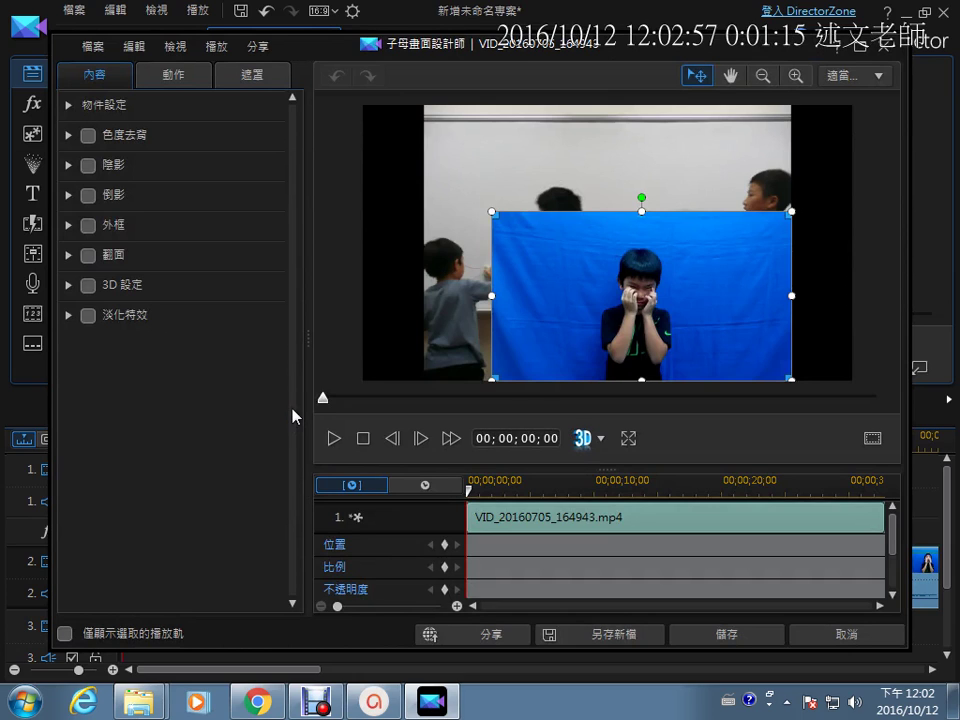
drag(384, 28, 470, 66)
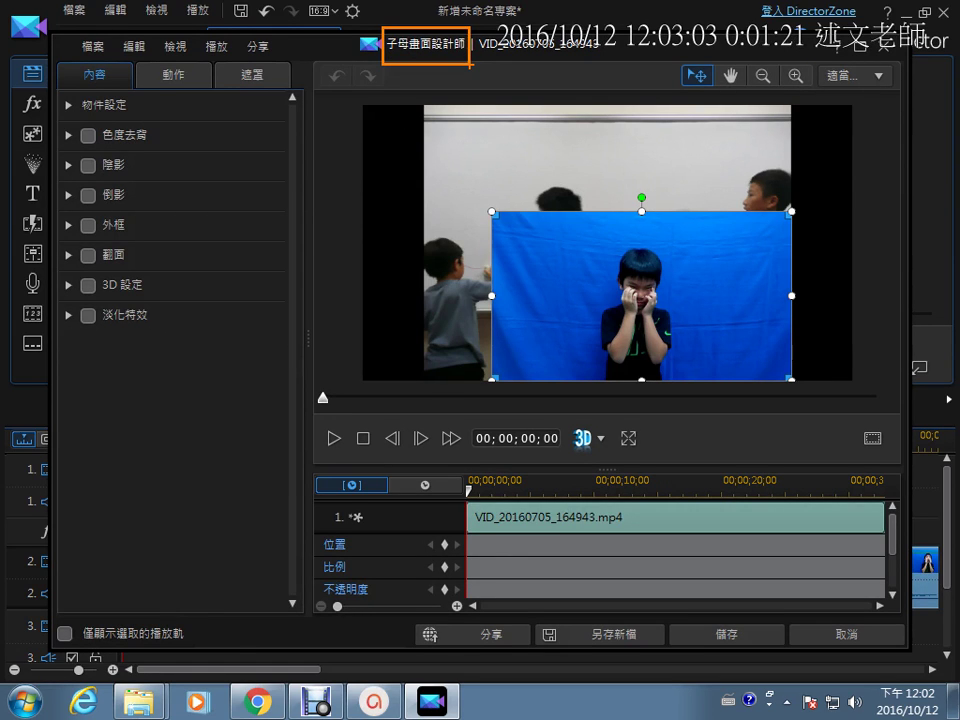
key(e)
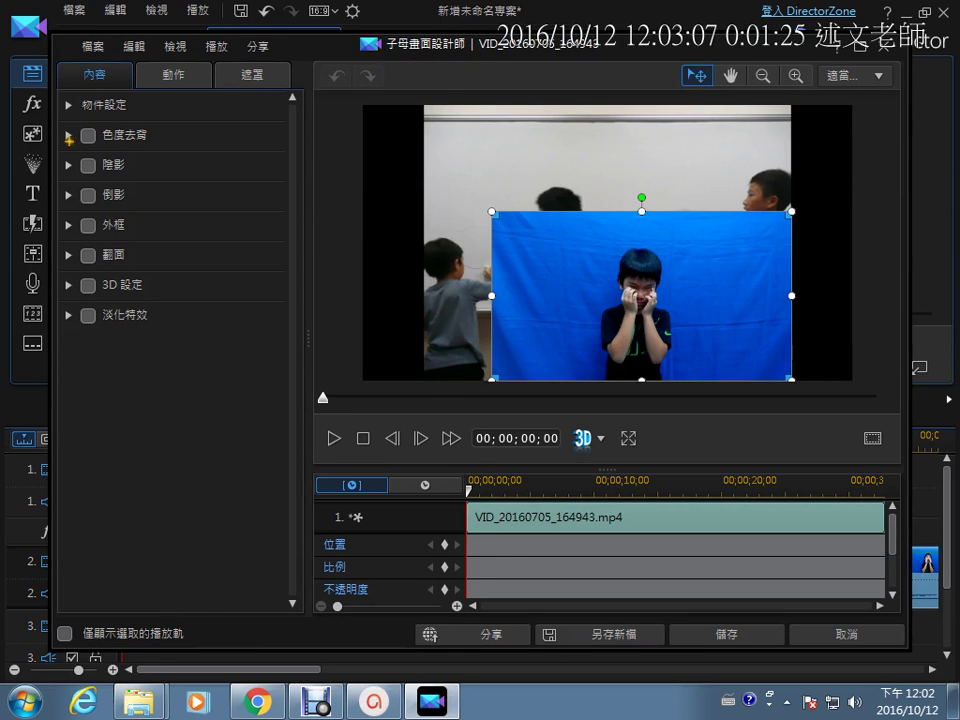
drag(60, 151, 212, 139)
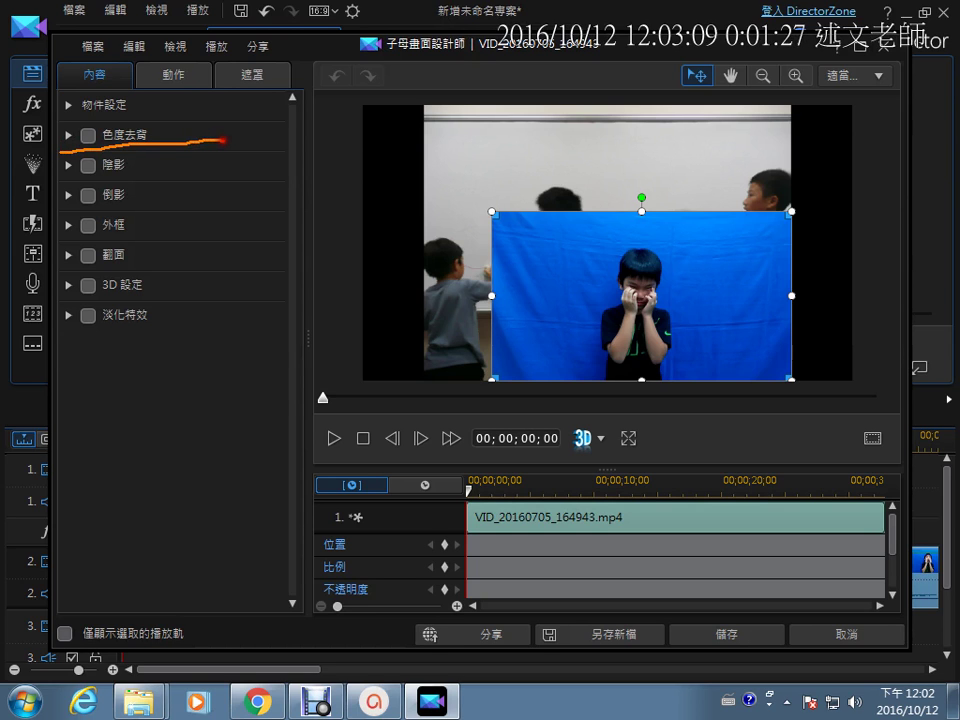
key(Escape)
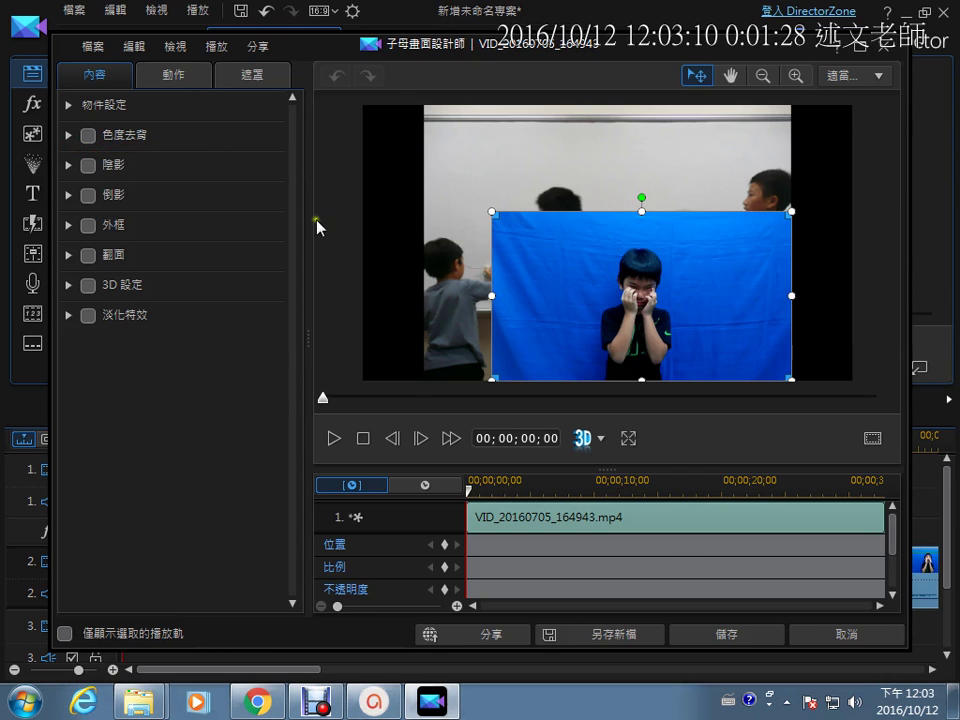
- Enable chroma key (色度去背) on the clip and sample the blue backdrop as the colour to remove
click(69, 135)
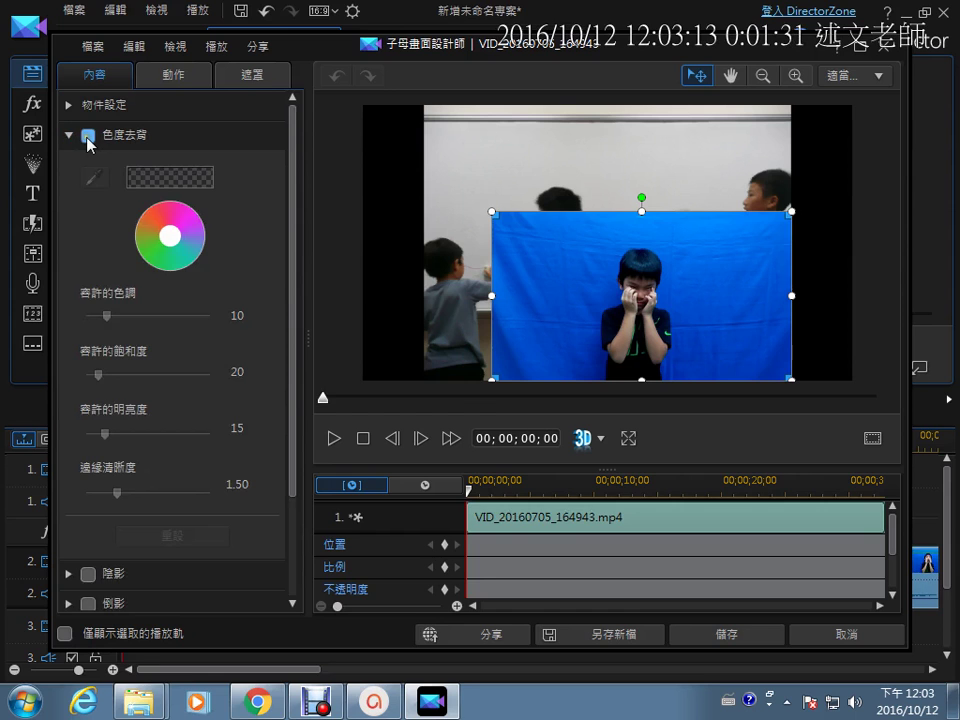
click(88, 136)
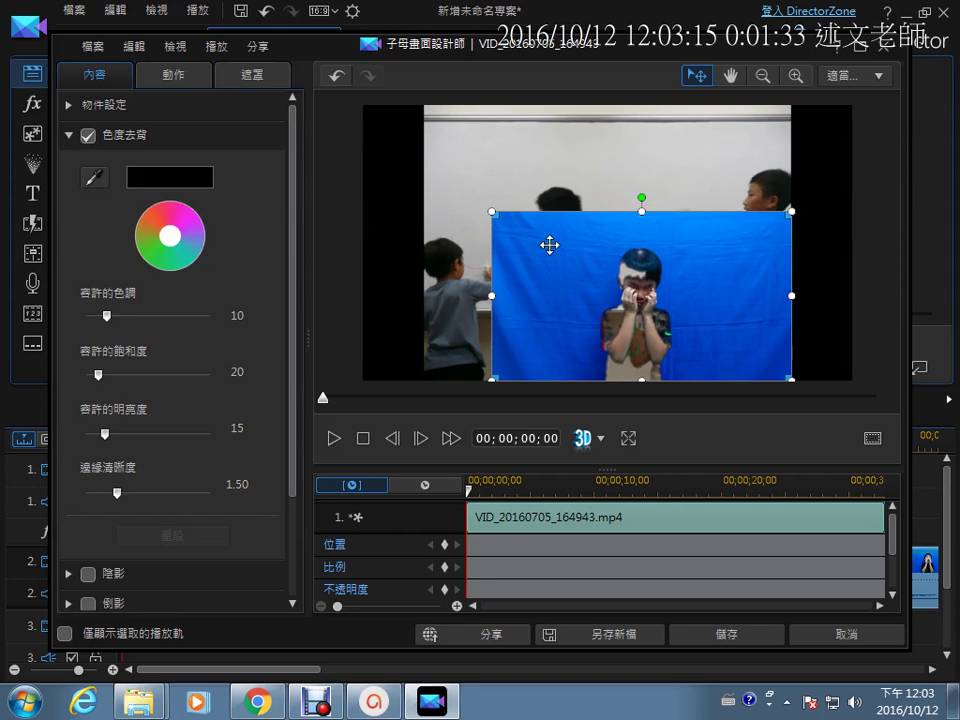
drag(712, 273, 663, 248)
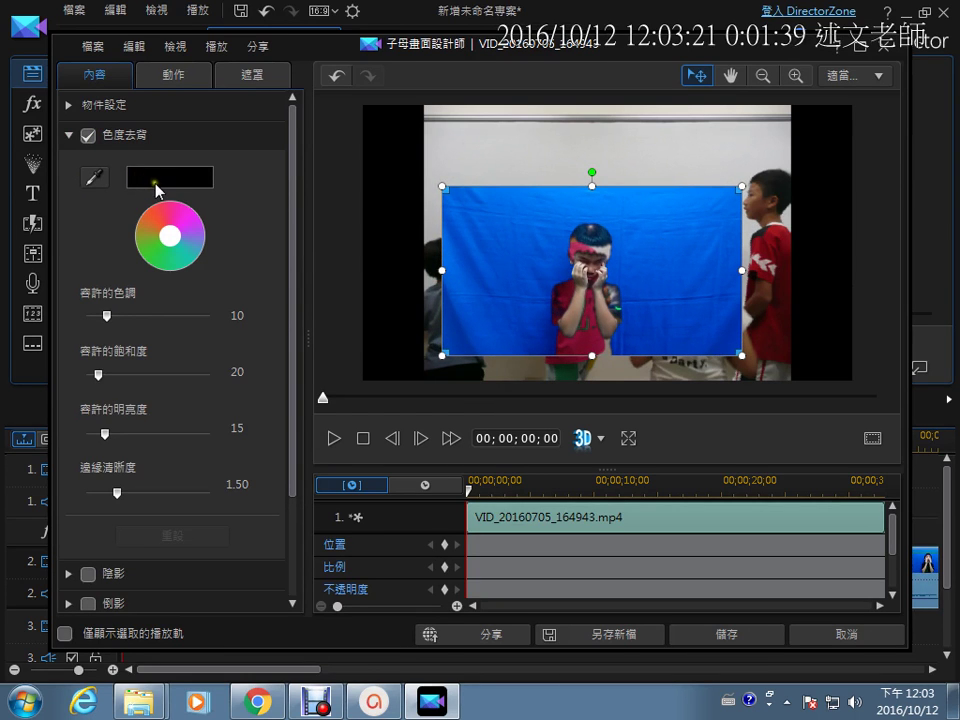
click(97, 180)
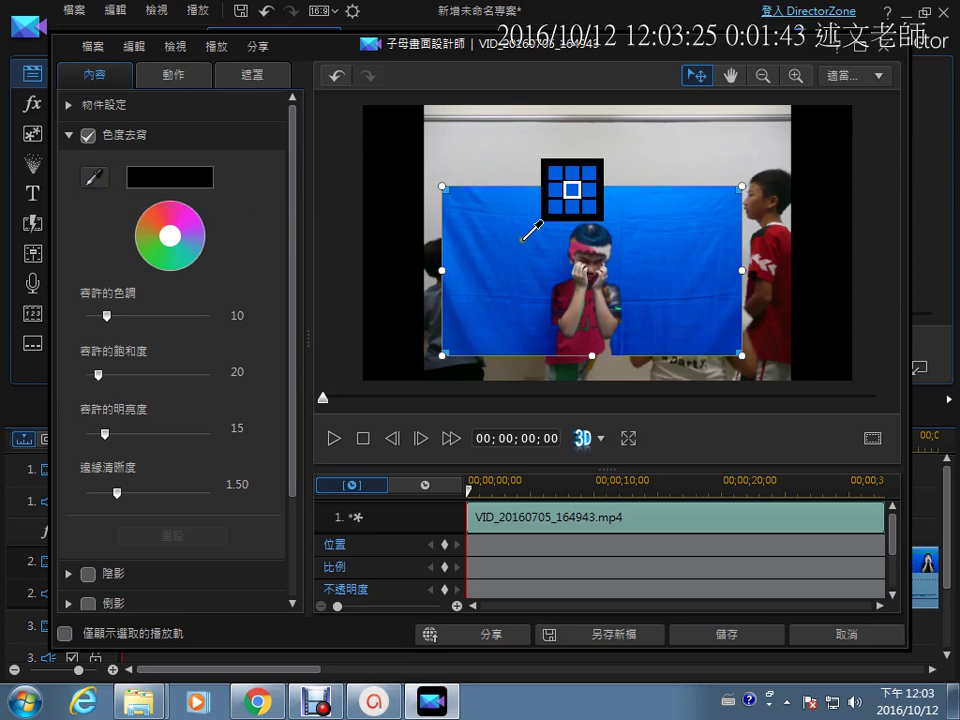
click(523, 238)
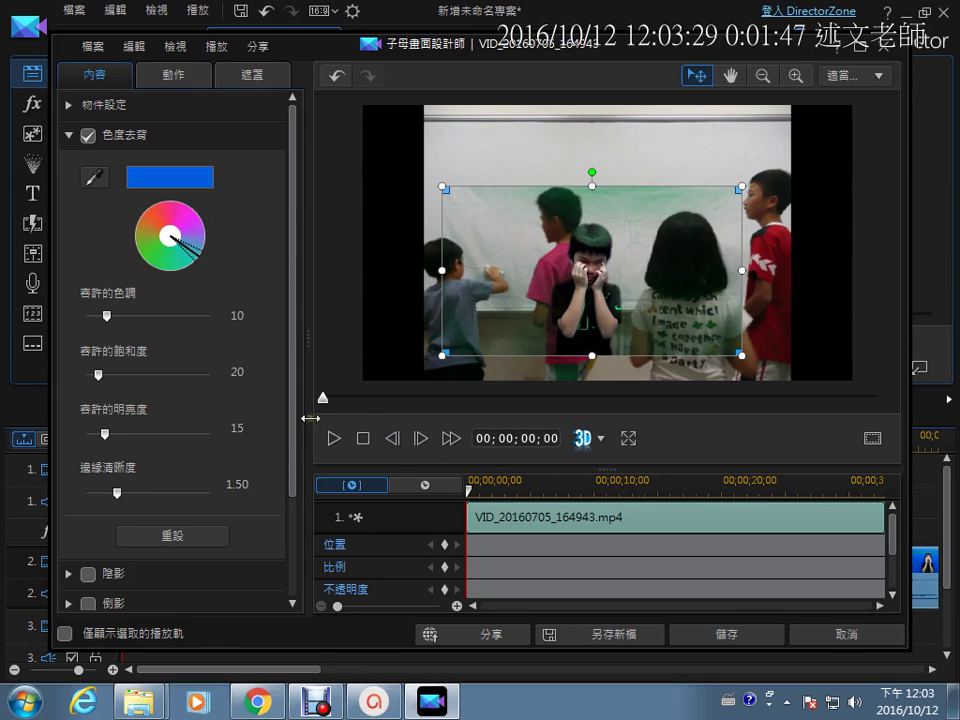
- At 00;00;06;12, set the chroma key's hue tolerance to 40, saturation tolerance to 41, brightness tolerance to 36 and edge sharpness to 5.95
drag(323, 400, 432, 400)
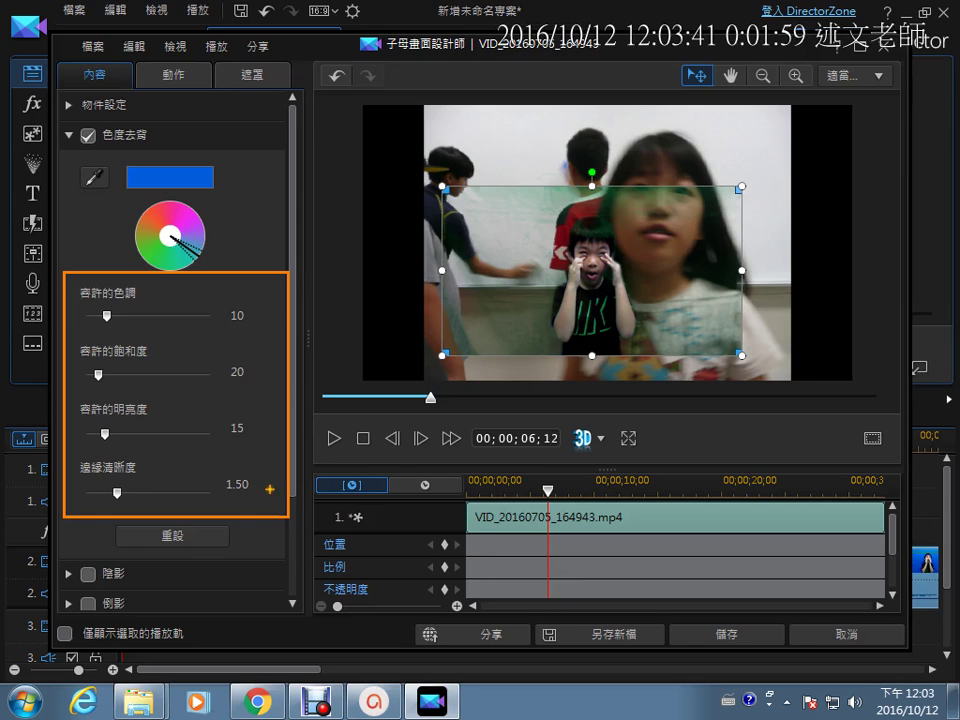
mouse_move(216, 298)
mouse_down()
mouse_move(213, 475)
mouse_move(250, 425)
mouse_up()
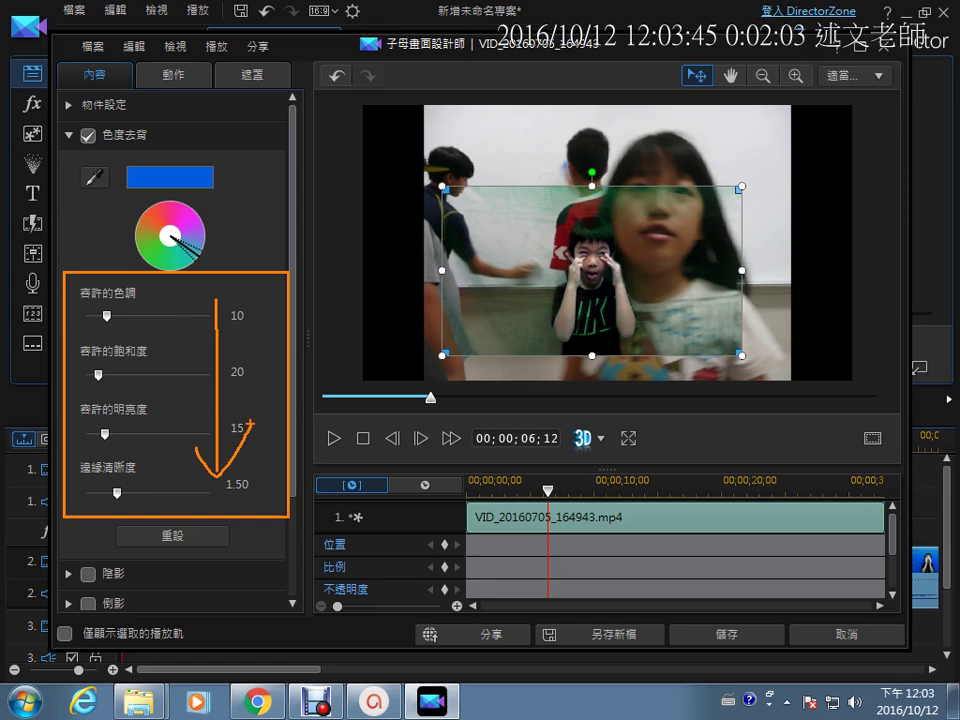
key(Escape)
mouse_move(107, 316)
mouse_down()
mouse_move(204, 325)
mouse_move(71, 336)
mouse_move(172, 342)
mouse_up()
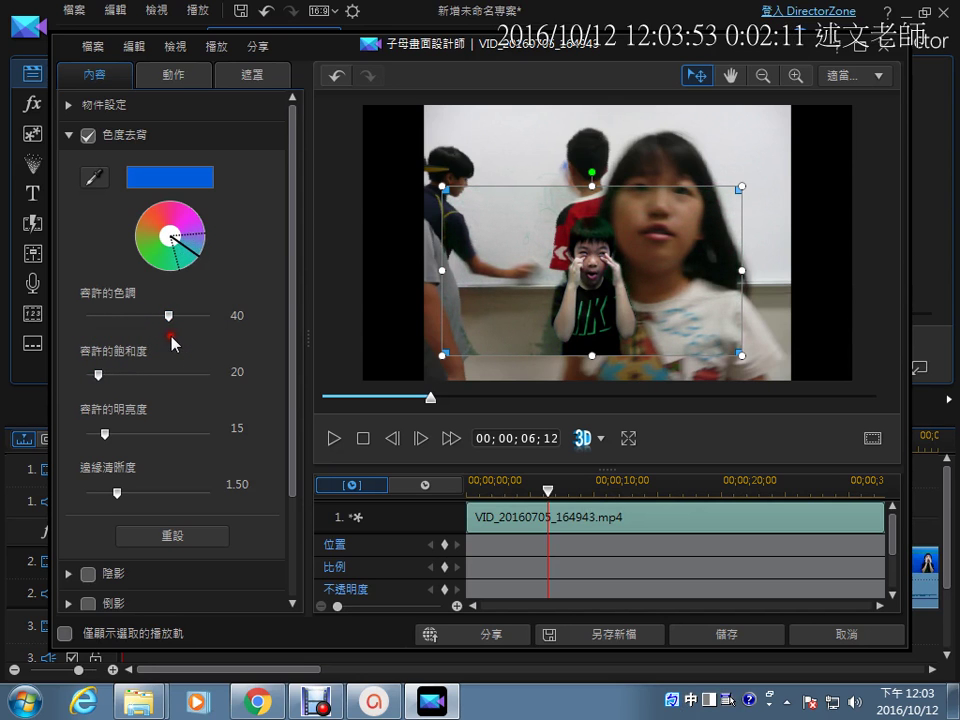
drag(99, 377, 119, 377)
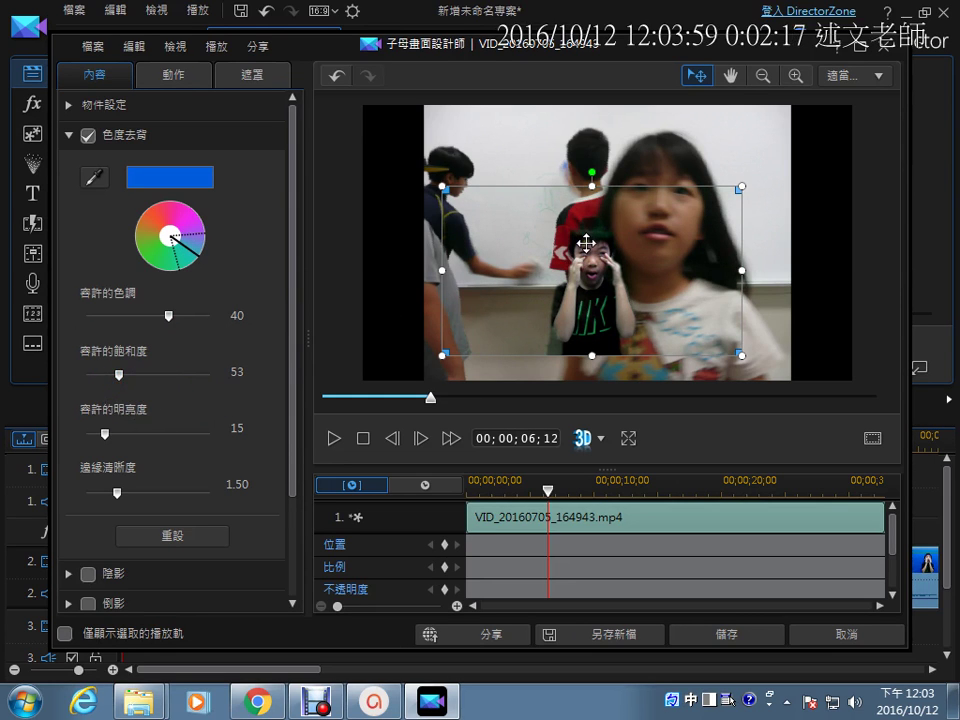
drag(118, 376, 111, 379)
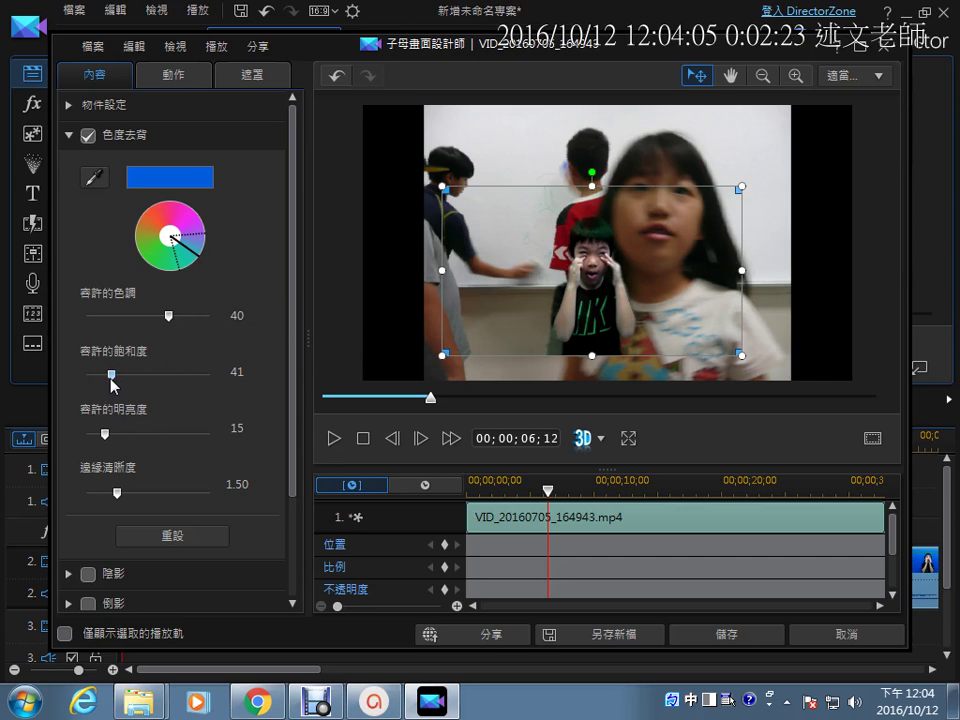
drag(104, 434, 131, 436)
drag(117, 493, 207, 493)
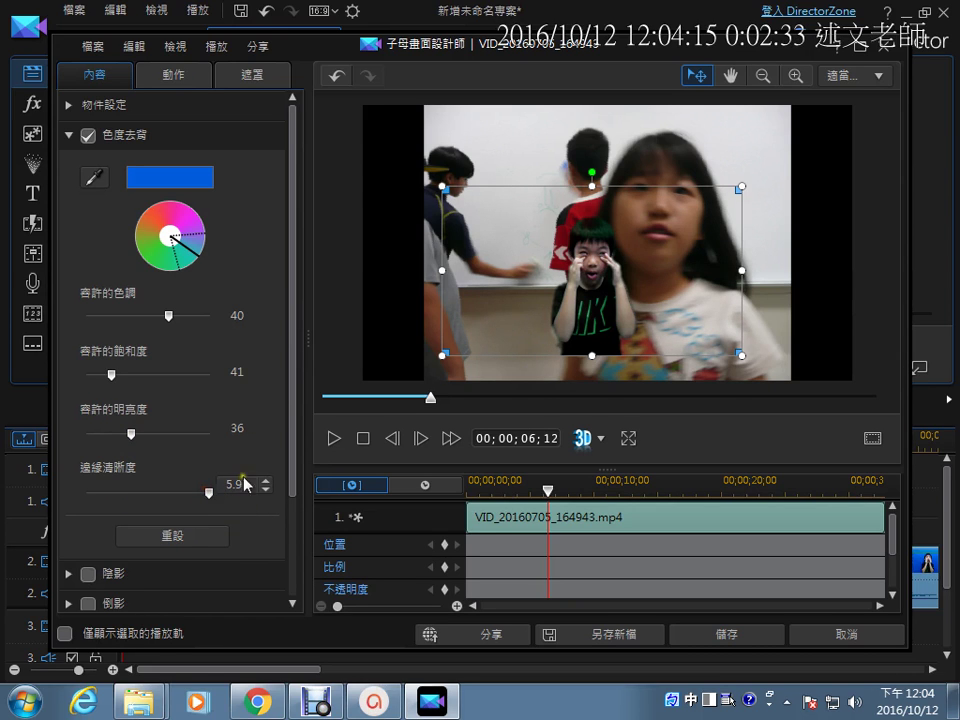
- Move the keyed boy to the lower-right corner of the classroom picture and play the composite from the start
drag(602, 304, 603, 233)
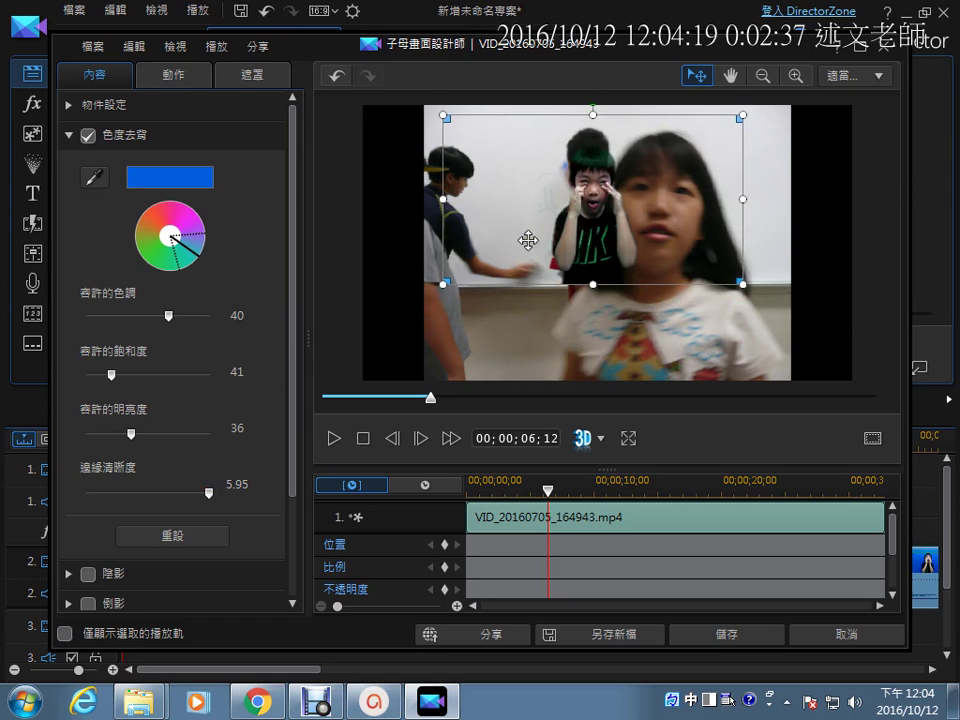
drag(580, 230, 716, 332)
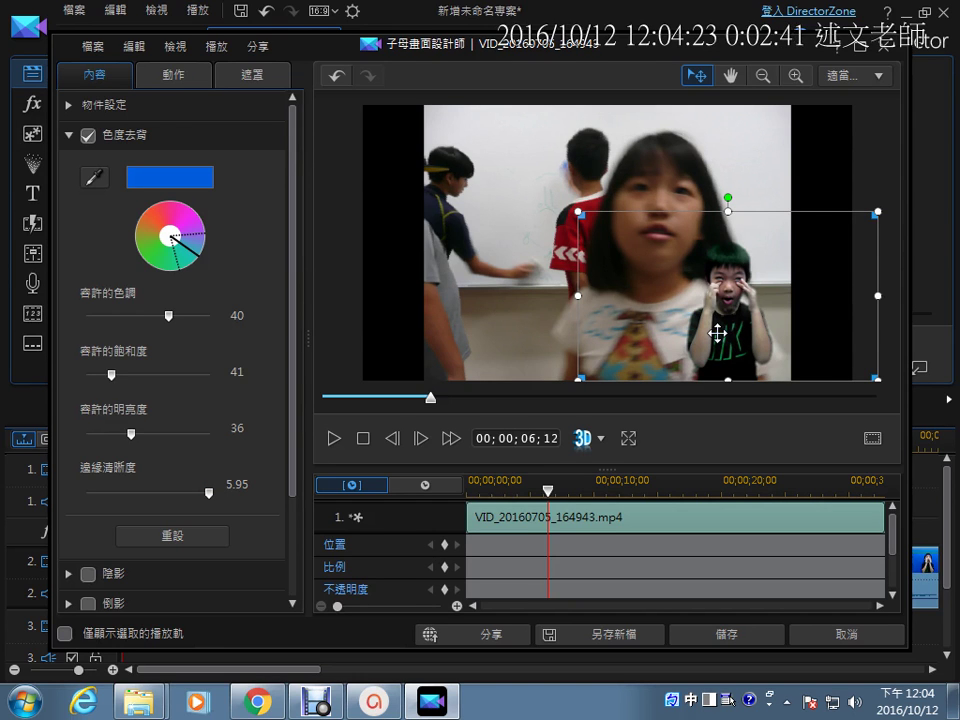
click(333, 441)
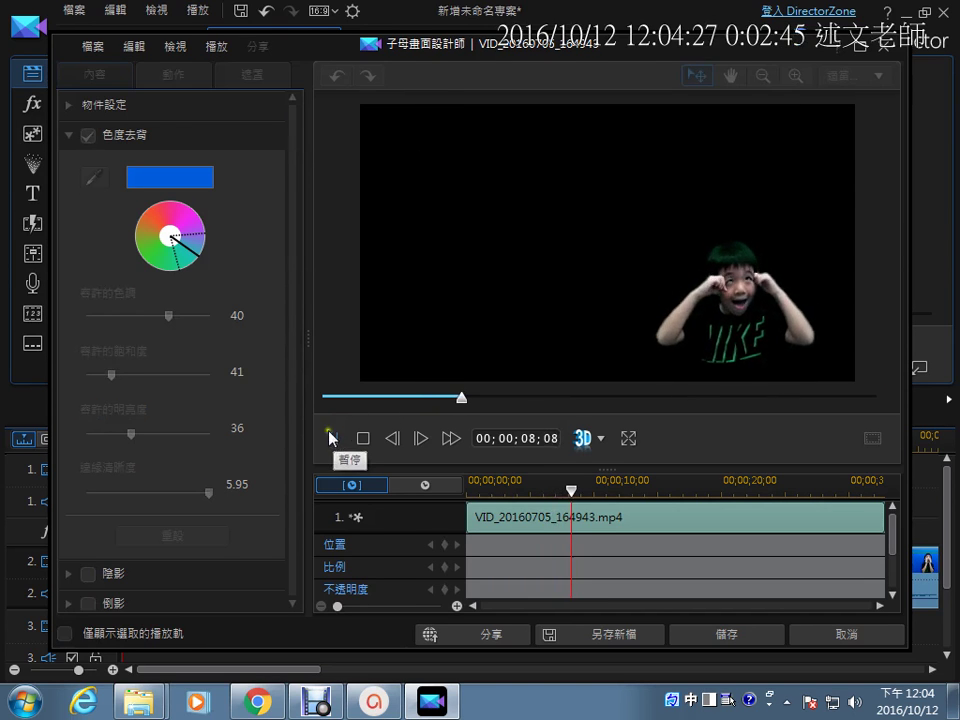
click(364, 440)
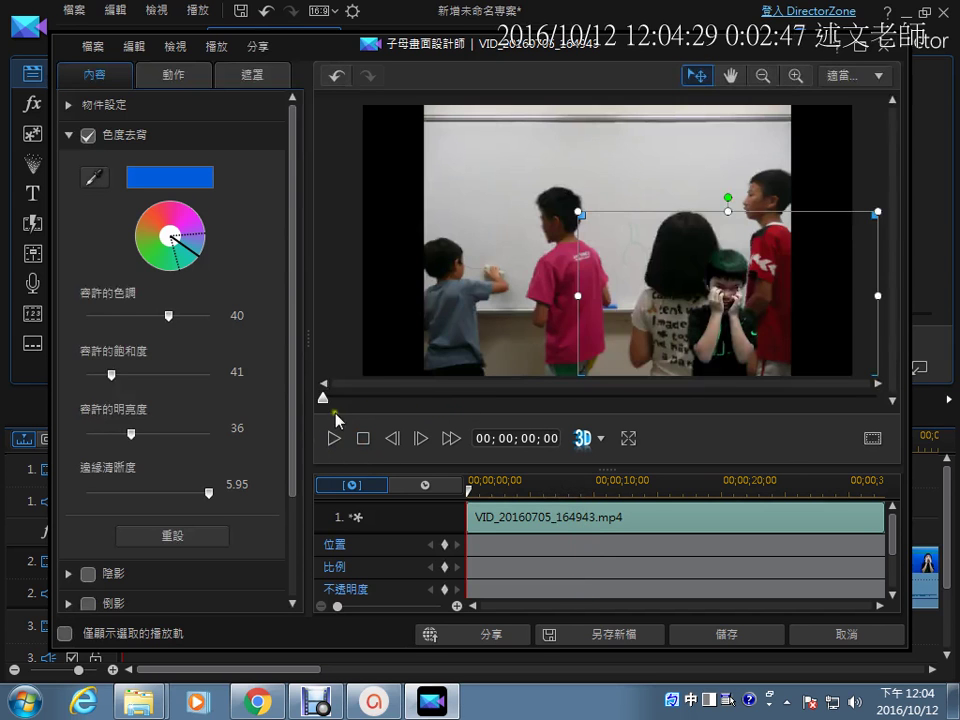
click(334, 441)
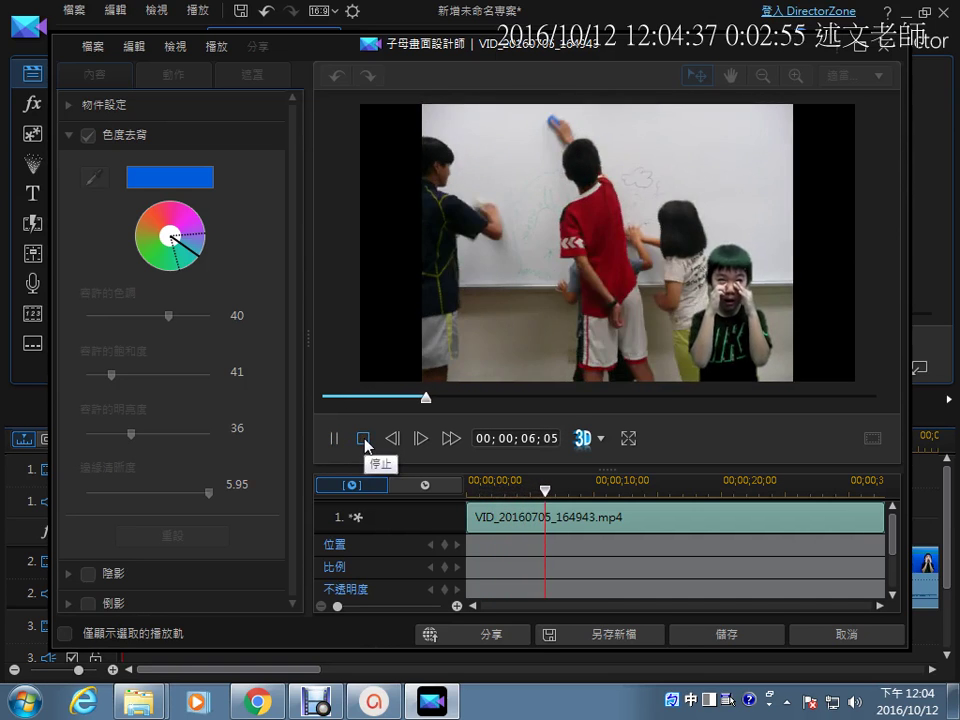
click(364, 441)
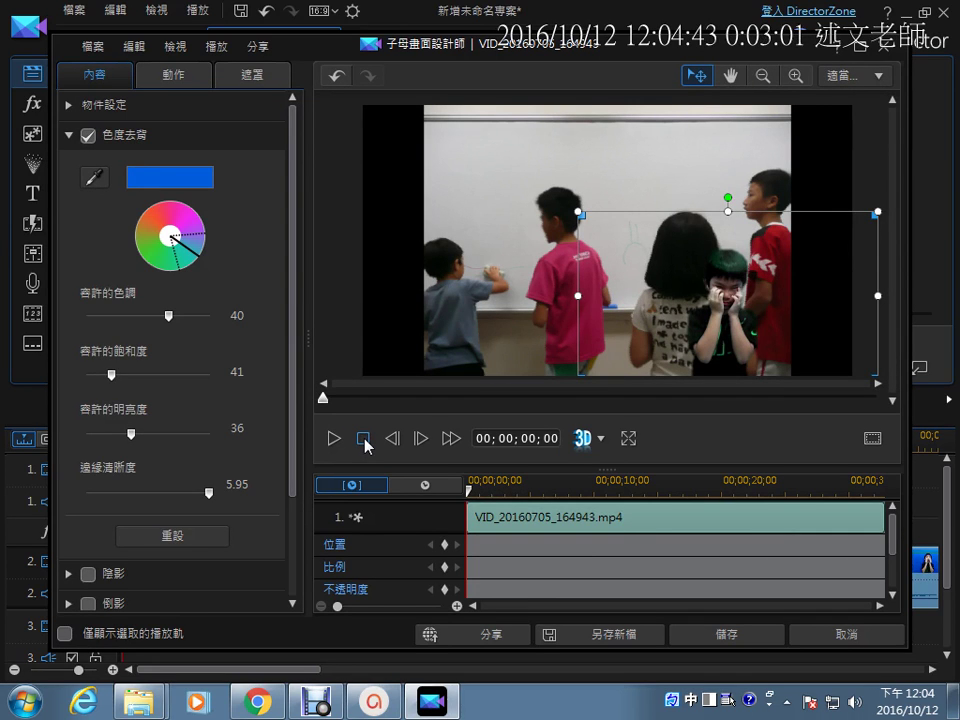
- Save the PiP Designer changes and open the file output settings (輸出檔案) for the project
click(755, 635)
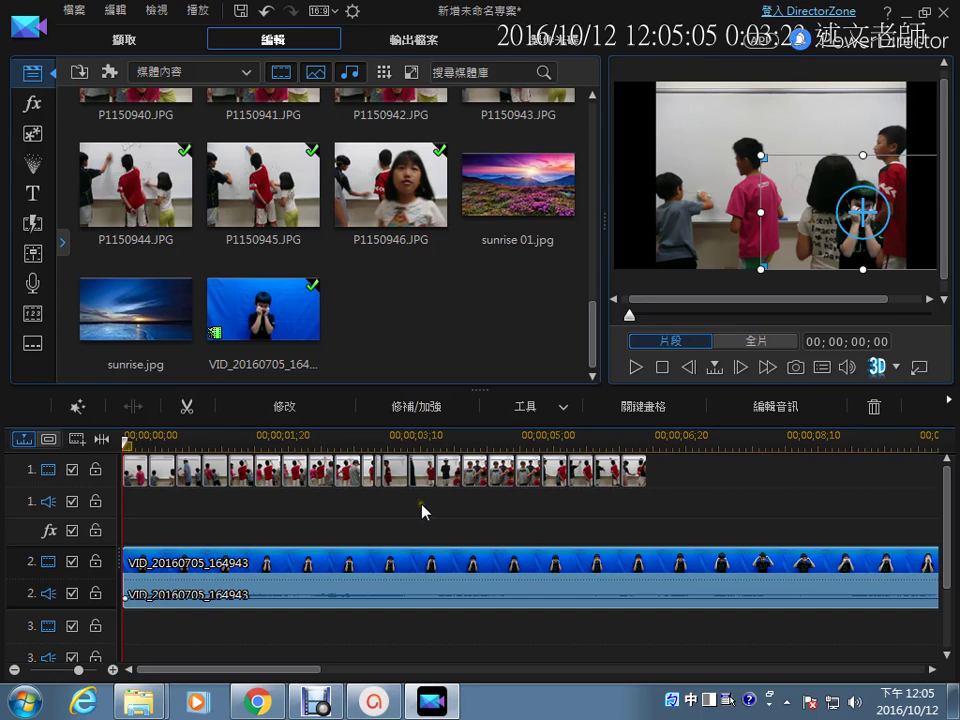
click(420, 48)
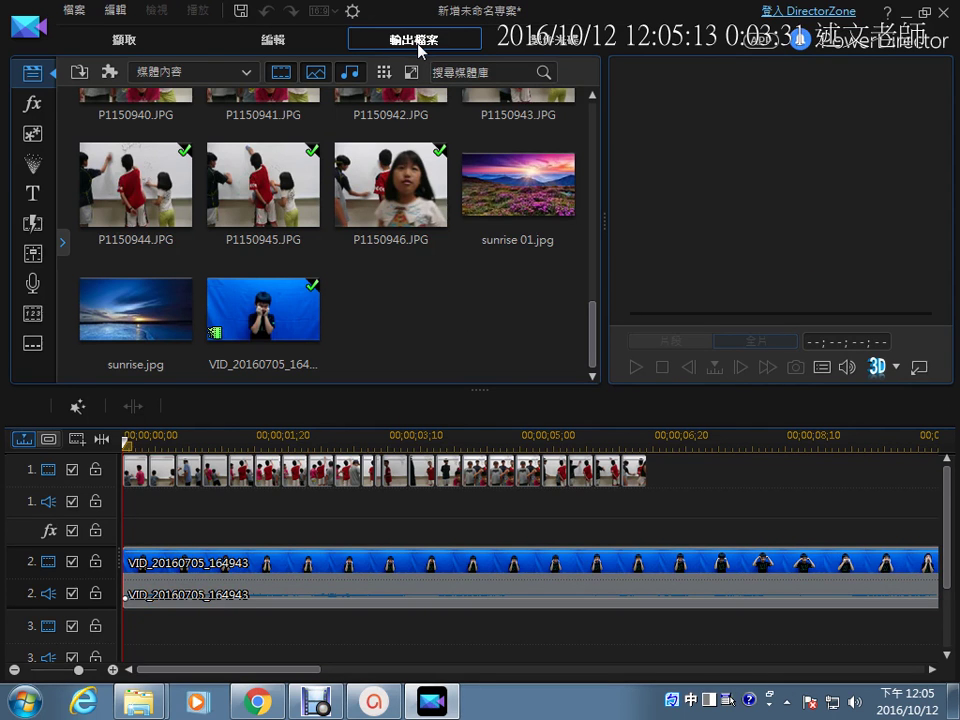
click(418, 50)
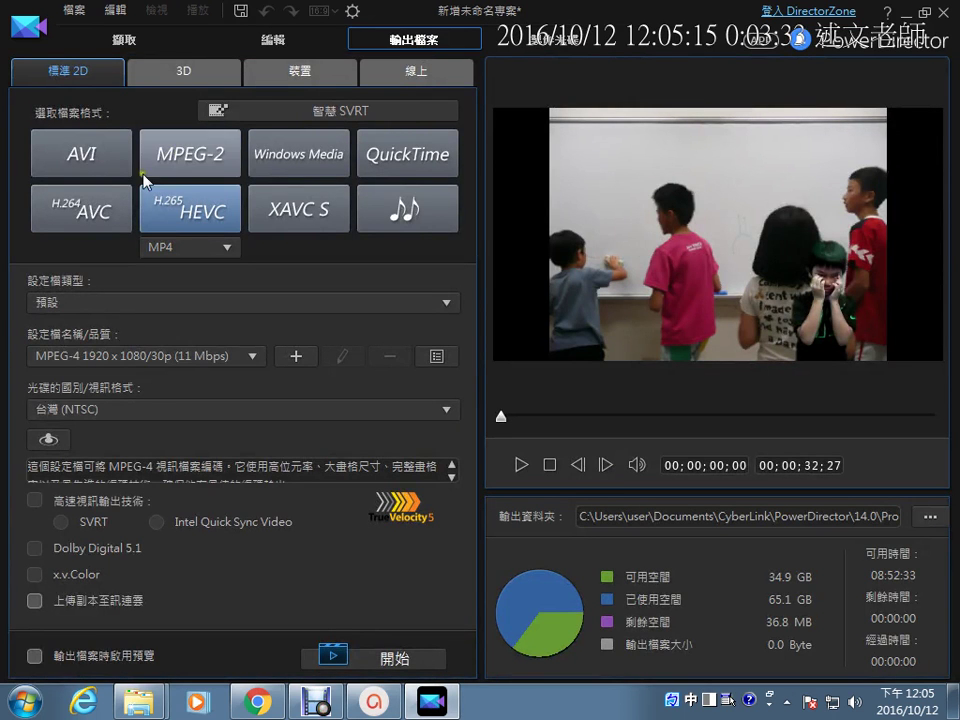
- Switch the output format to Windows Media and look through its available profile types
click(292, 156)
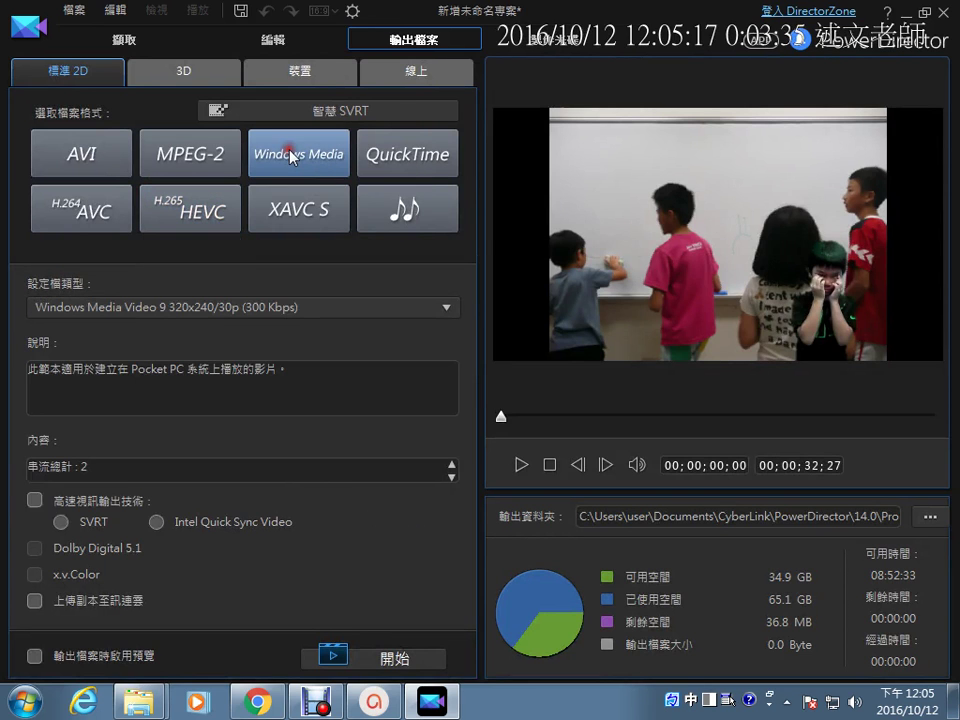
click(341, 306)
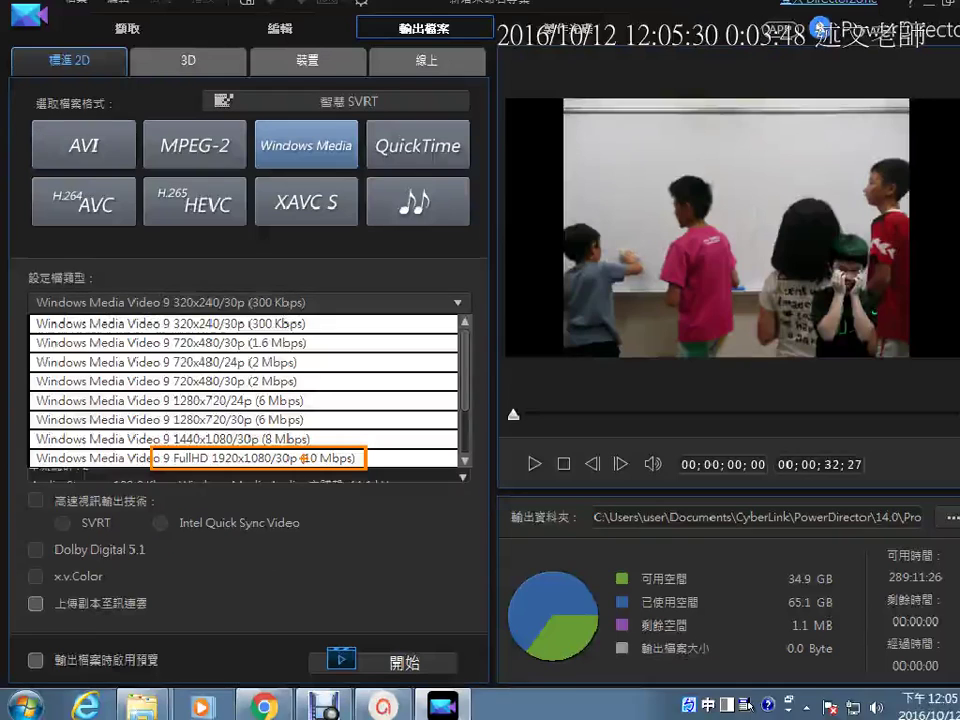
key(Escape)
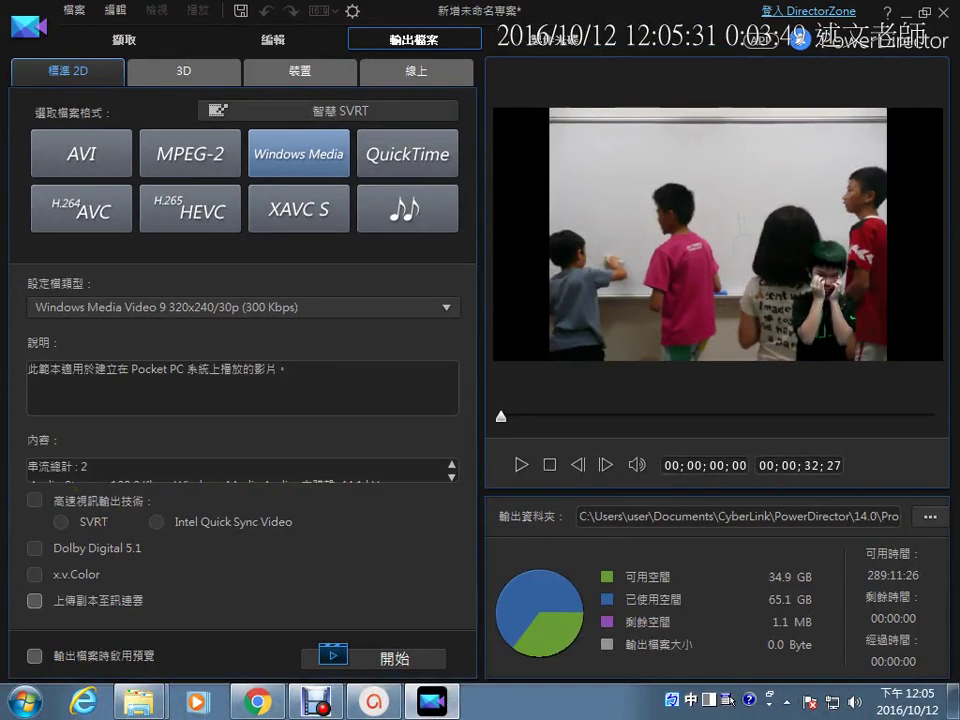
- Set the output format to H.264 AVC with the MP4 container
click(80, 208)
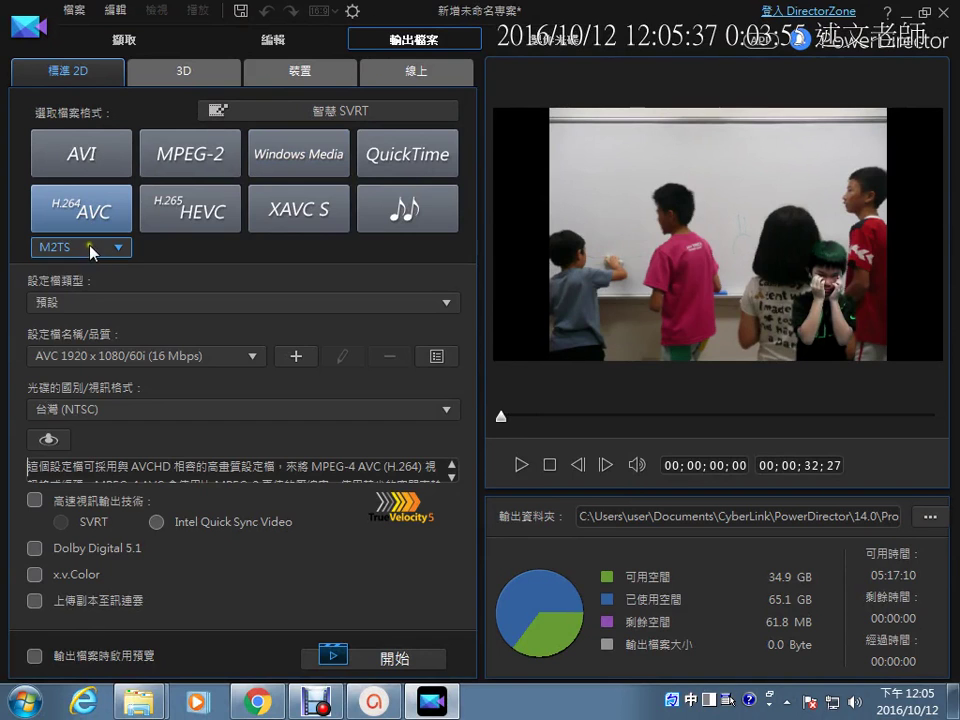
click(95, 248)
click(88, 287)
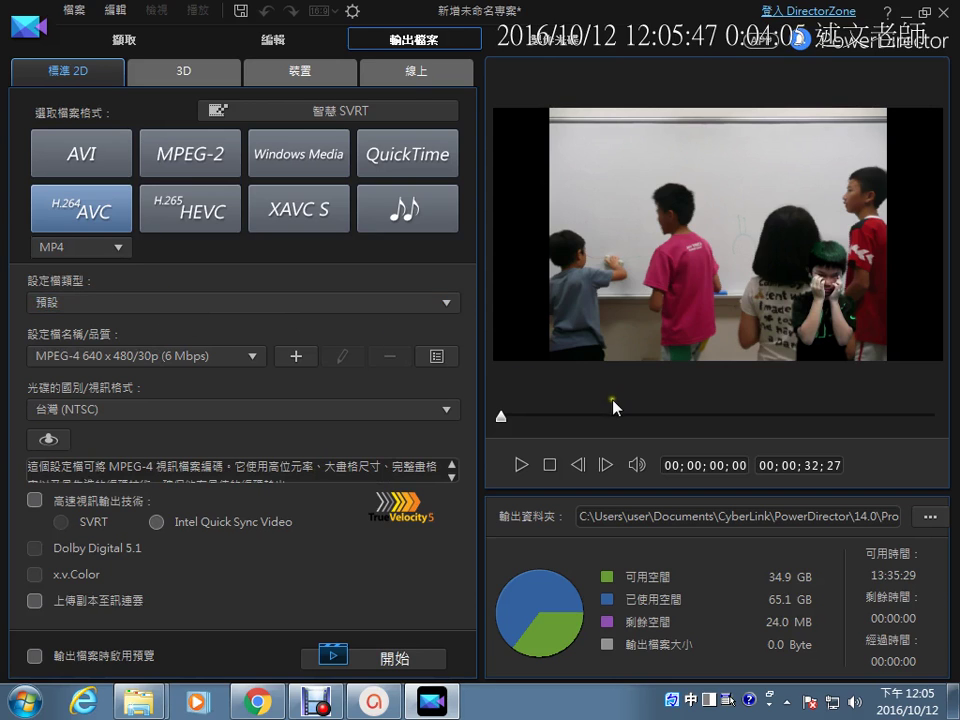
- Set the output location to the desktop (桌面), keeping the file name Produce_0 and the mp4 type
click(929, 517)
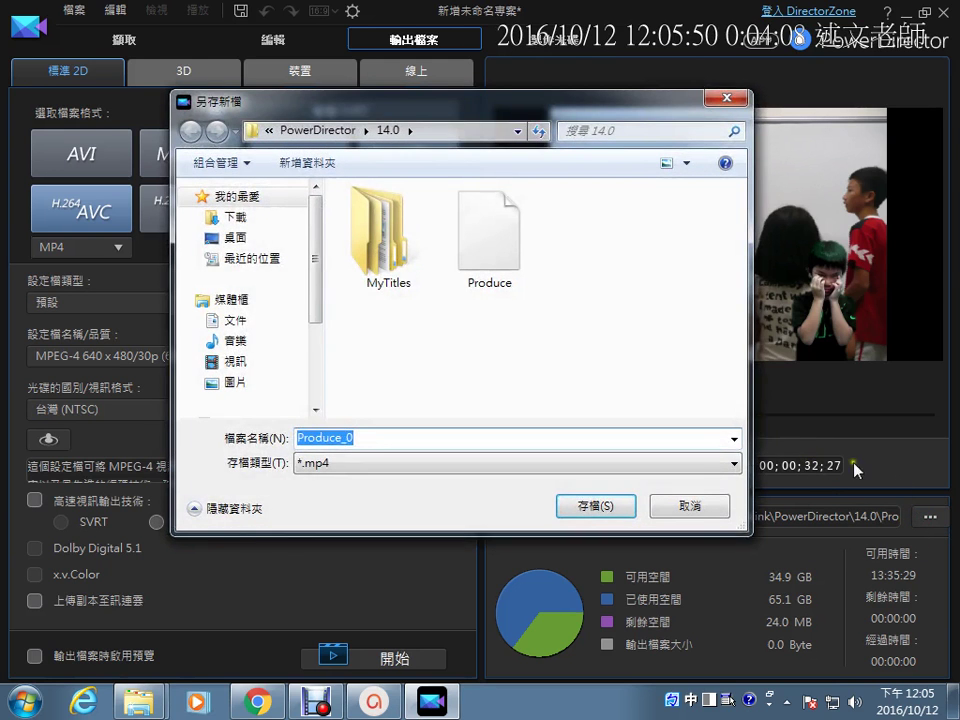
click(242, 246)
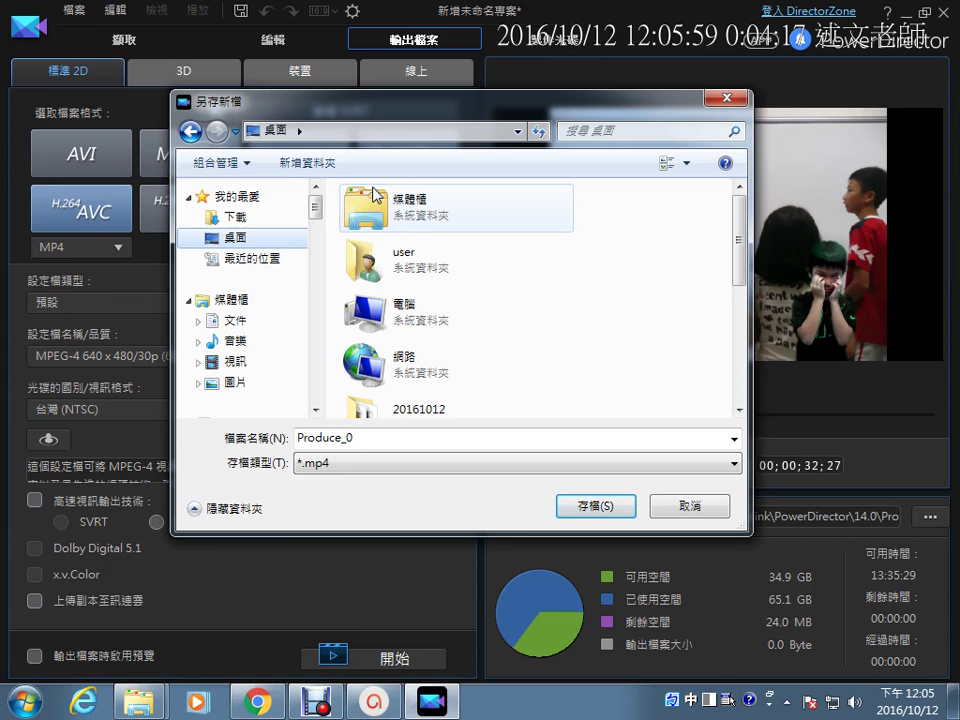
click(586, 510)
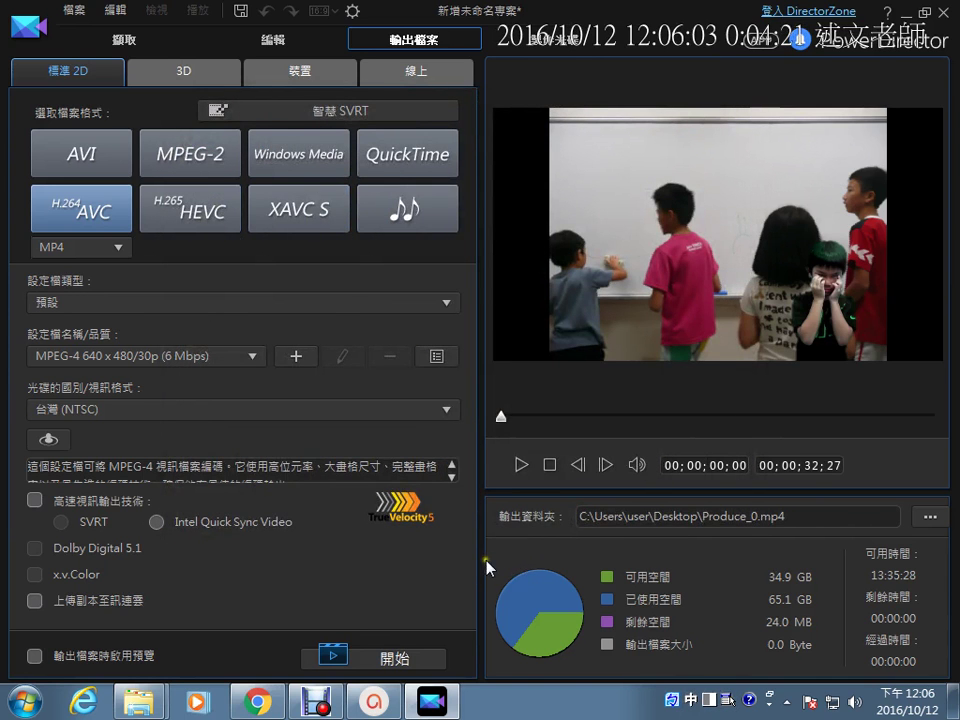
- Start outputting the video file with the chosen settings
drag(428, 611, 409, 643)
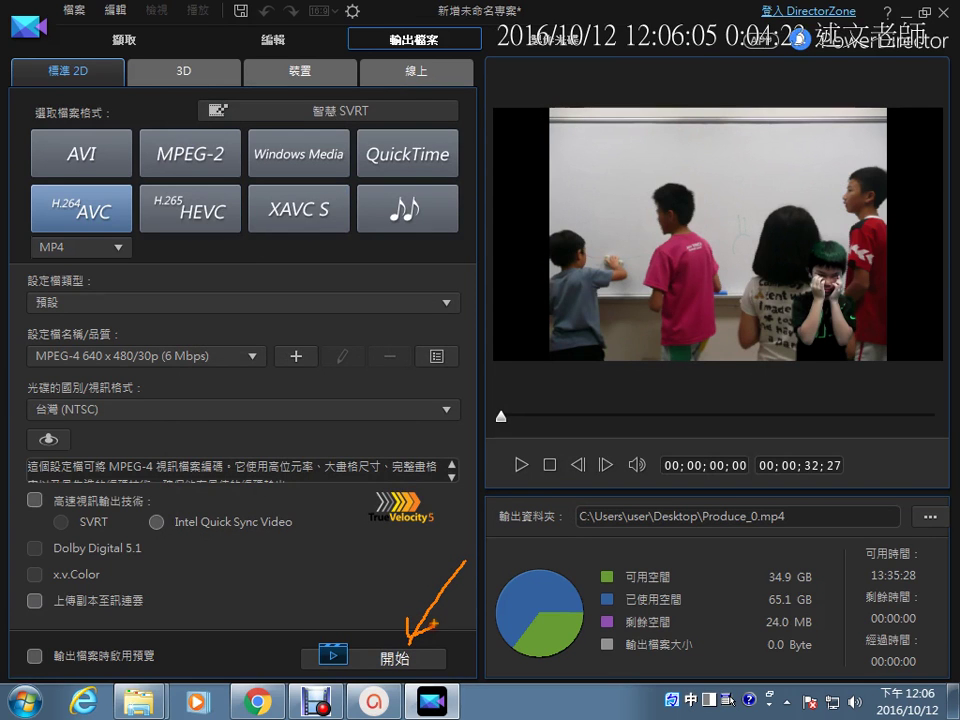
key(Escape)
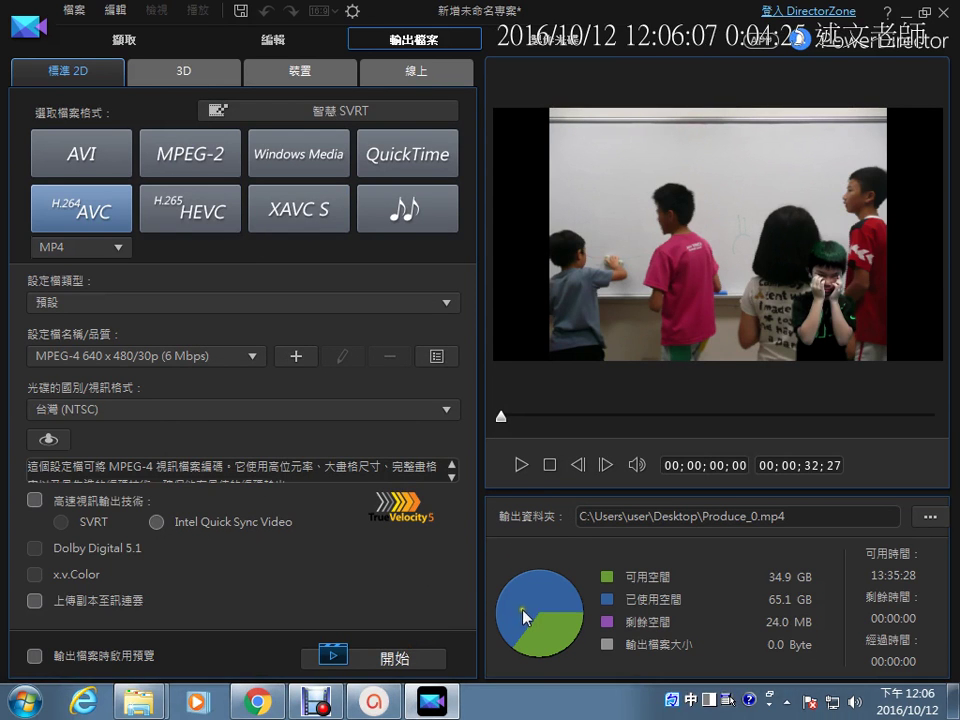
click(430, 662)
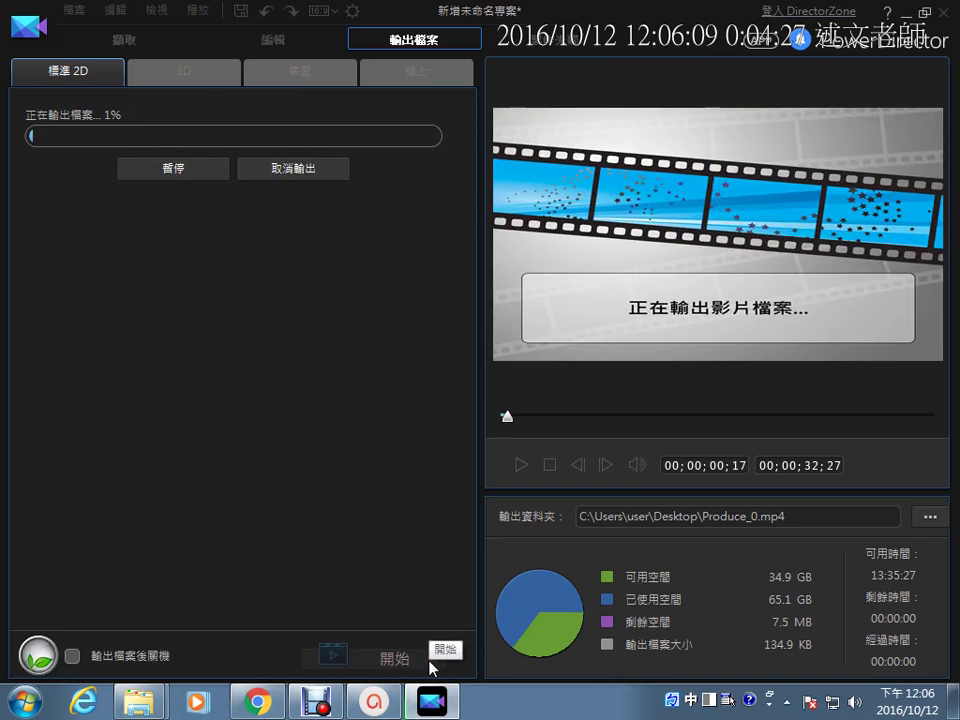